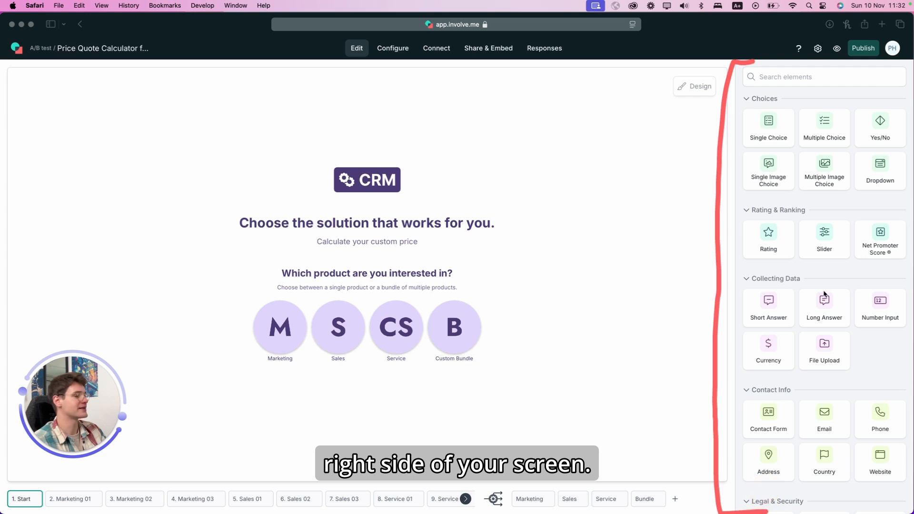
pyautogui.scroll(-3, 851, 186)
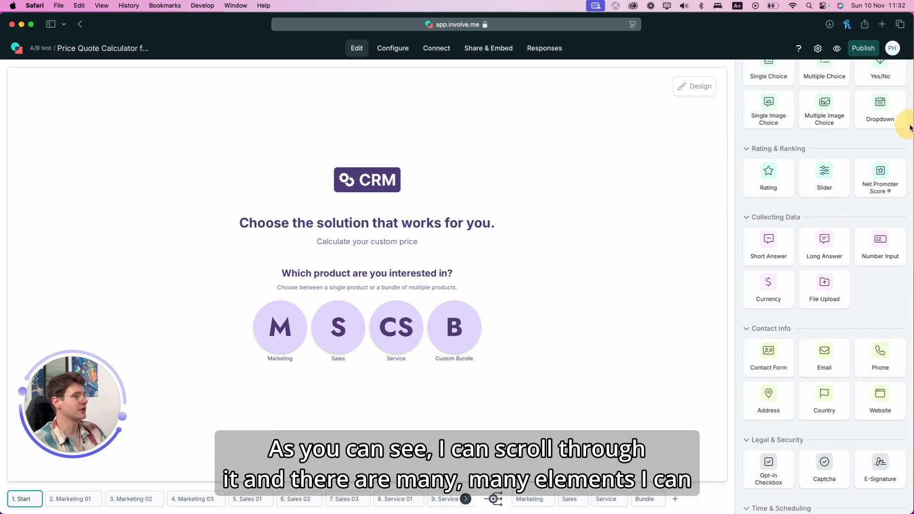
pyautogui.scroll(-10, 850, 192)
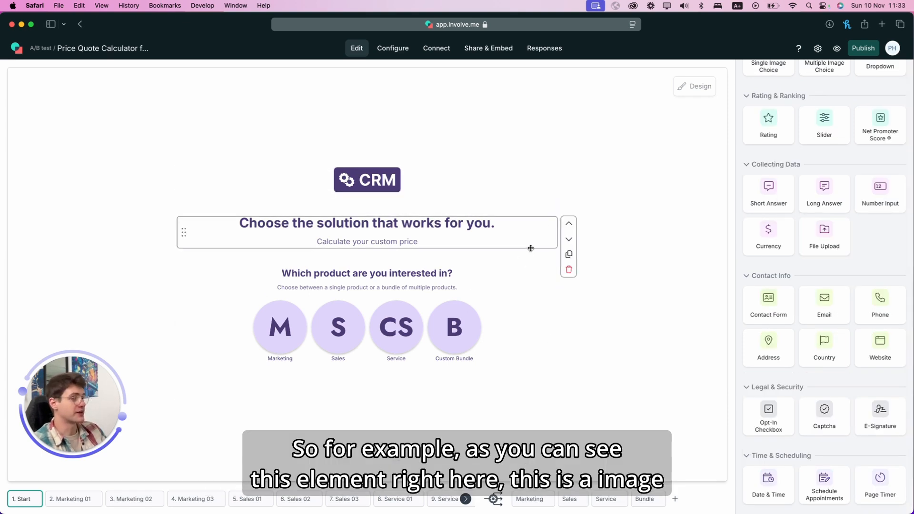
pyautogui.moveTo(598, 309)
pyautogui.mouseDown()
pyautogui.moveTo(483, 384)
pyautogui.moveTo(197, 312)
pyautogui.moveTo(521, 270)
pyautogui.mouseUp()
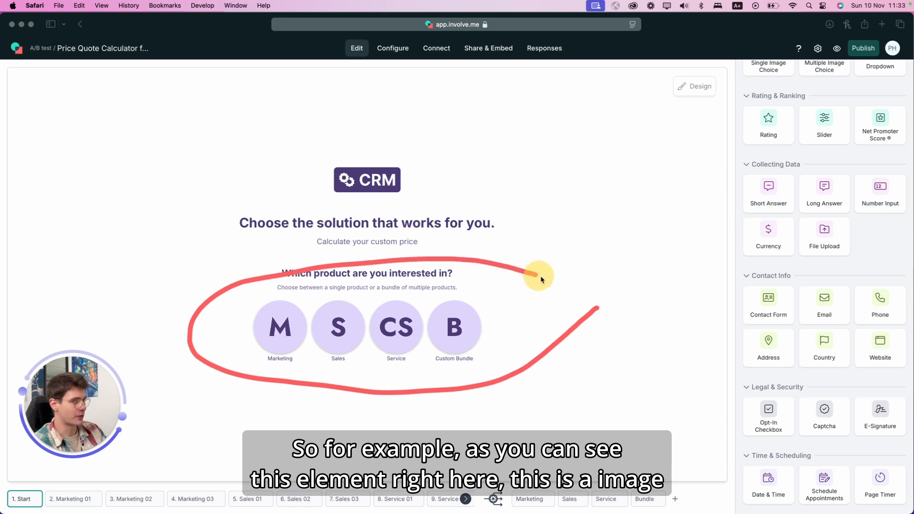
pyautogui.click(387, 315)
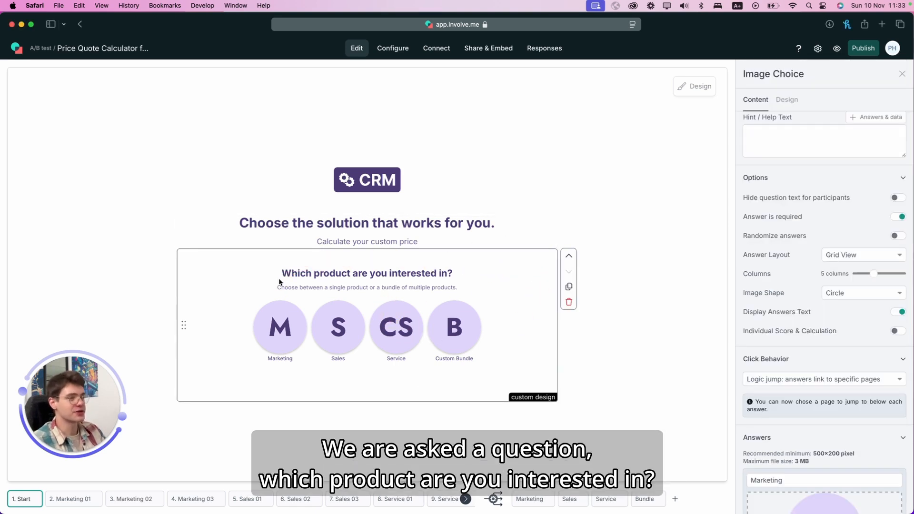
pyautogui.moveTo(279, 282); pyautogui.dragTo(459, 288)
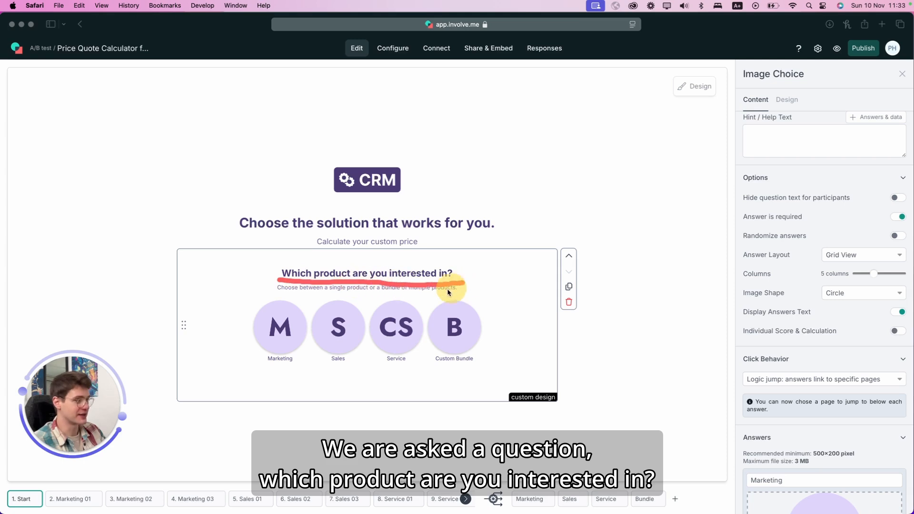
pyautogui.moveTo(264, 366); pyautogui.dragTo(267, 368)
pyautogui.moveTo(323, 367); pyautogui.dragTo(412, 368)
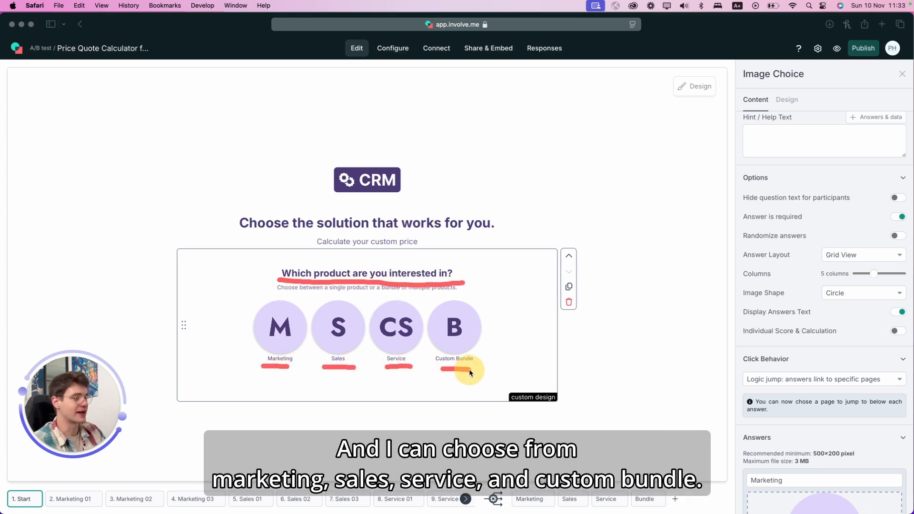
pyautogui.moveTo(280, 302)
pyautogui.mouseDown()
pyautogui.moveTo(252, 331)
pyautogui.moveTo(267, 356)
pyautogui.mouseUp()
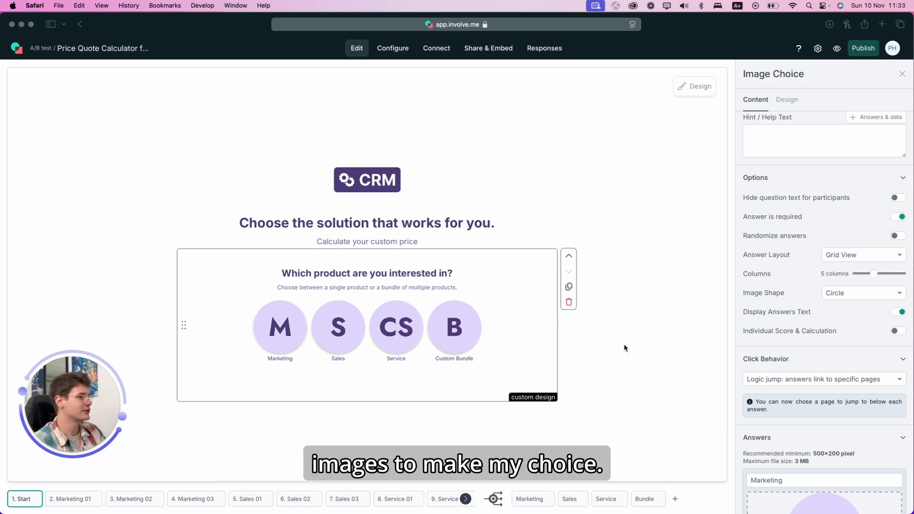
pyautogui.click(665, 243)
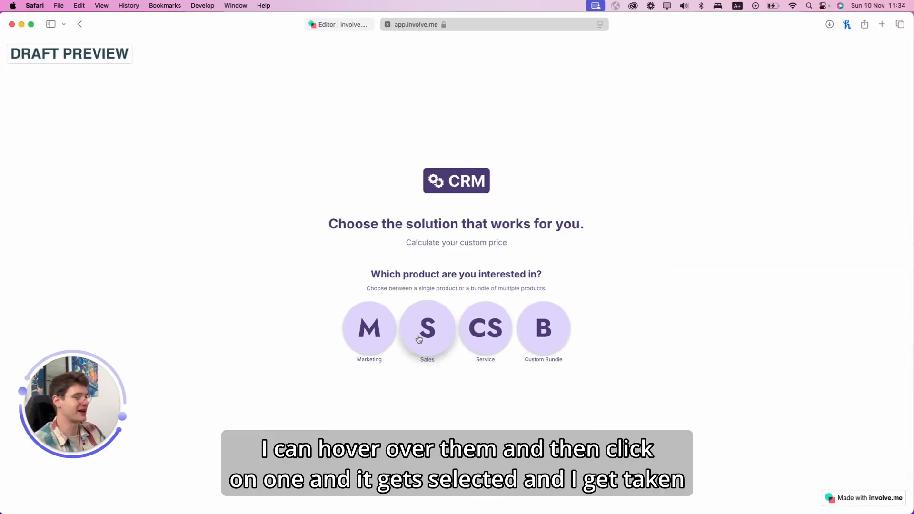
pyautogui.click(428, 336)
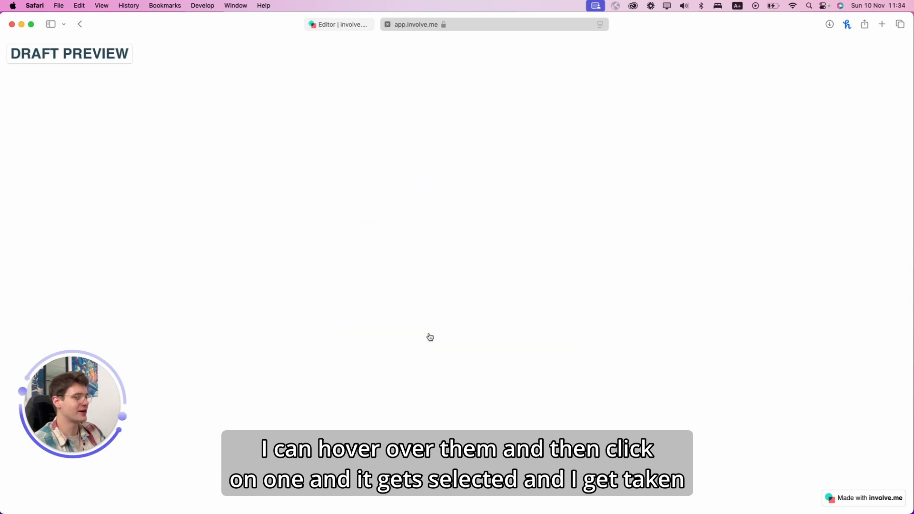
pyautogui.click(477, 159)
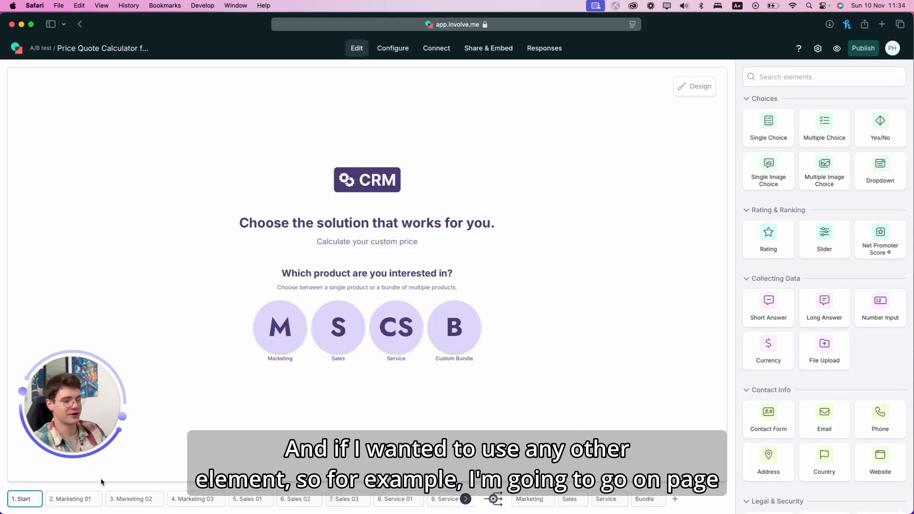
# Place a rating block below the plan choices on the Marketing 01 page.
pyautogui.click(71, 500)
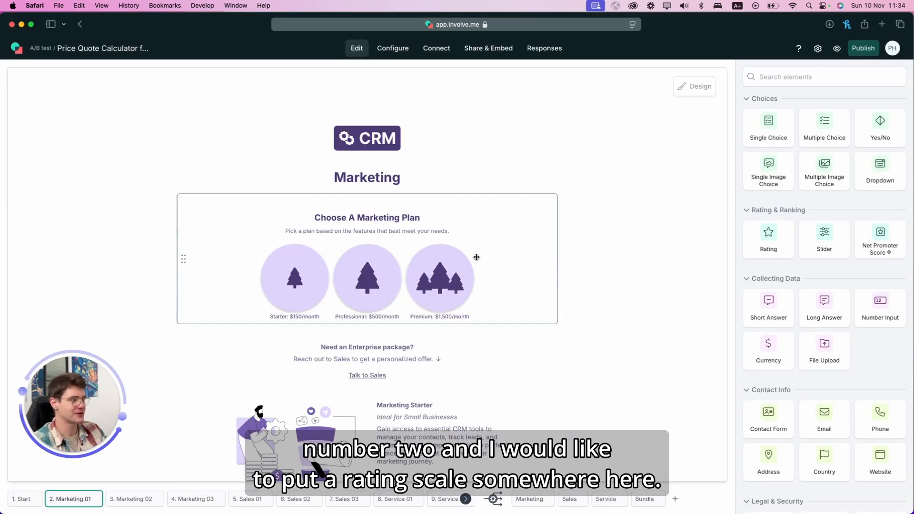
pyautogui.scroll(-1, 469, 259)
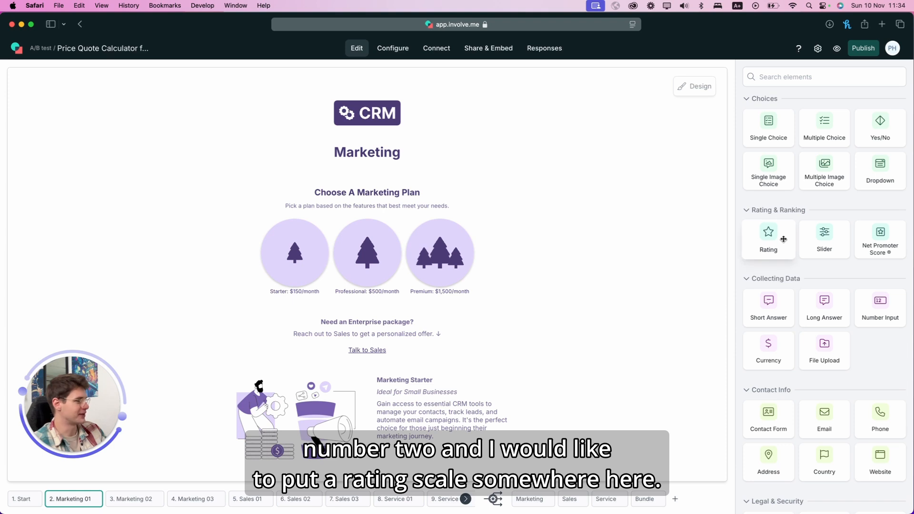
pyautogui.moveTo(783, 238); pyautogui.dragTo(361, 327)
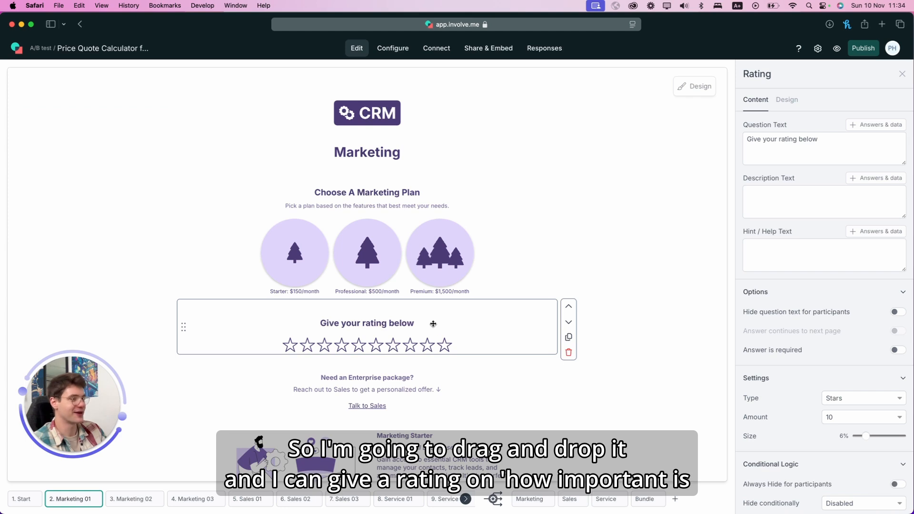
# Set the rating's question to 'How important is marketing to you?' and make it a 0–10 opinion scale.
pyautogui.click(367, 322)
pyautogui.write('How impo')
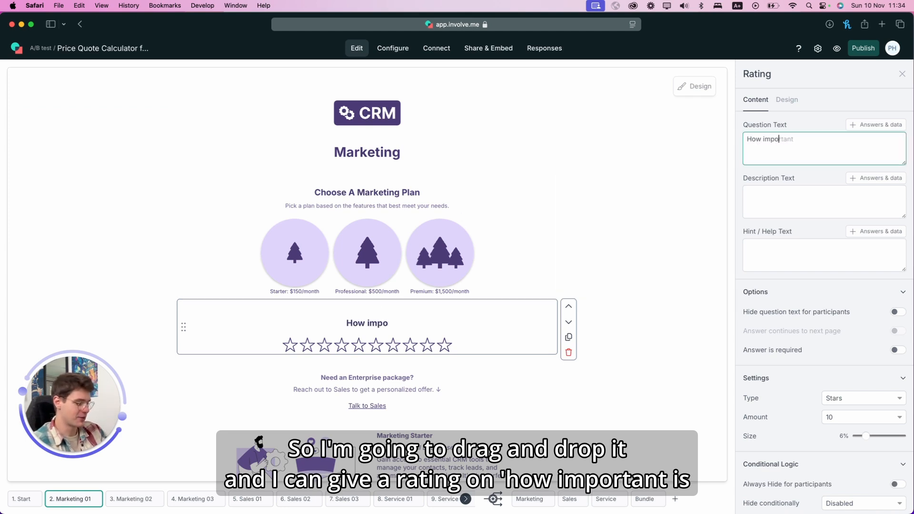
pyautogui.write('rtant is ma')
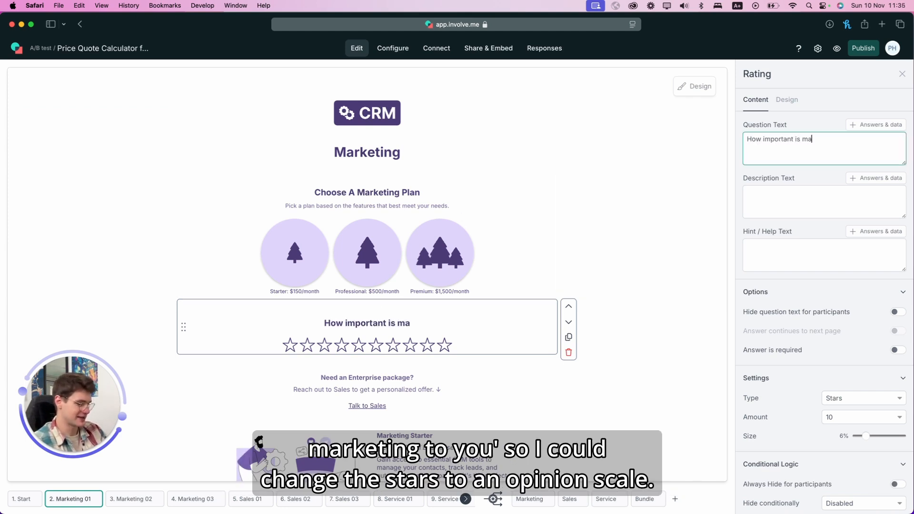
pyautogui.write('rketing to you?')
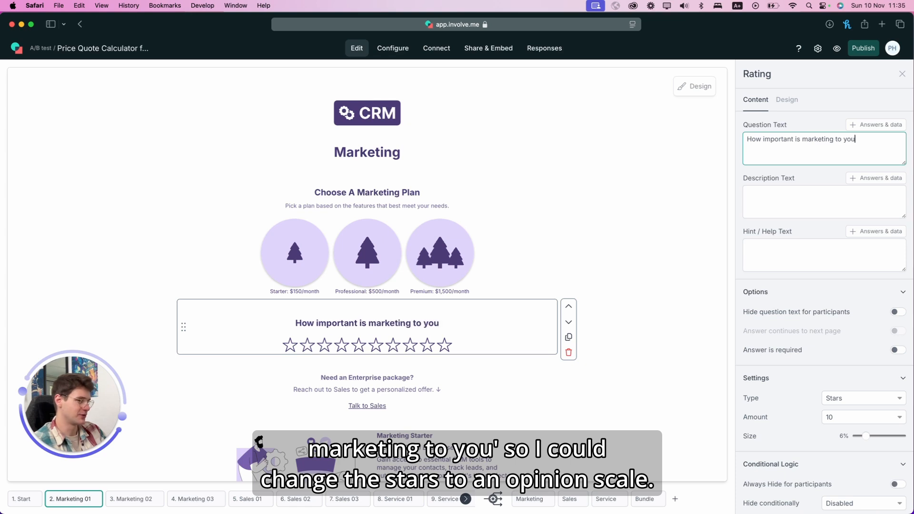
pyautogui.scroll(-1, 853, 379)
pyautogui.click(857, 380)
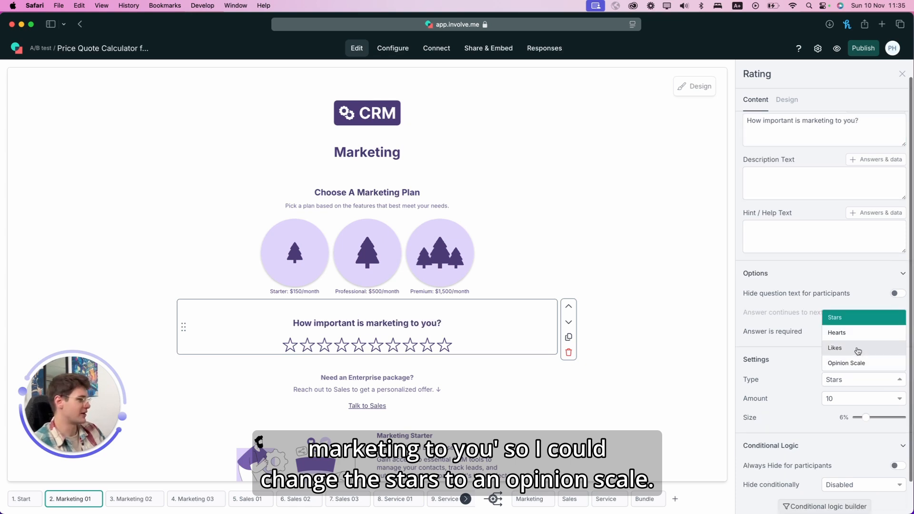
pyautogui.click(854, 364)
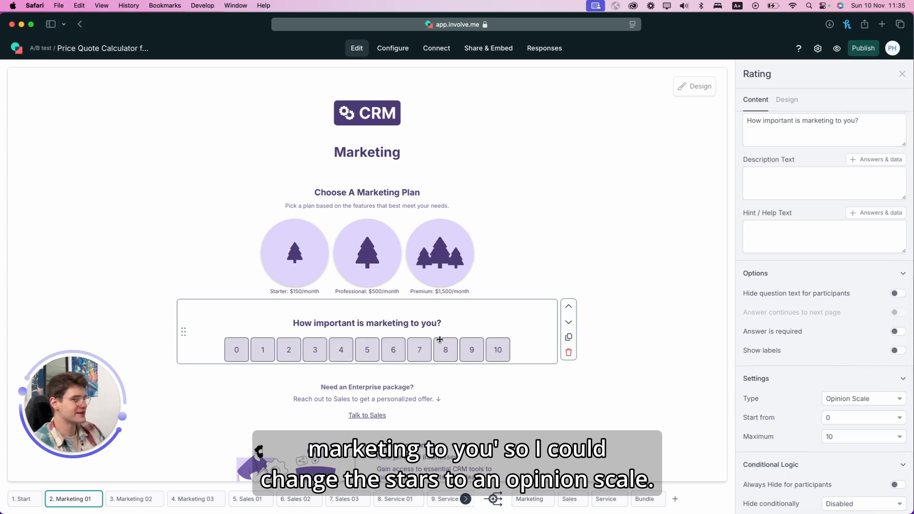
pyautogui.click(619, 296)
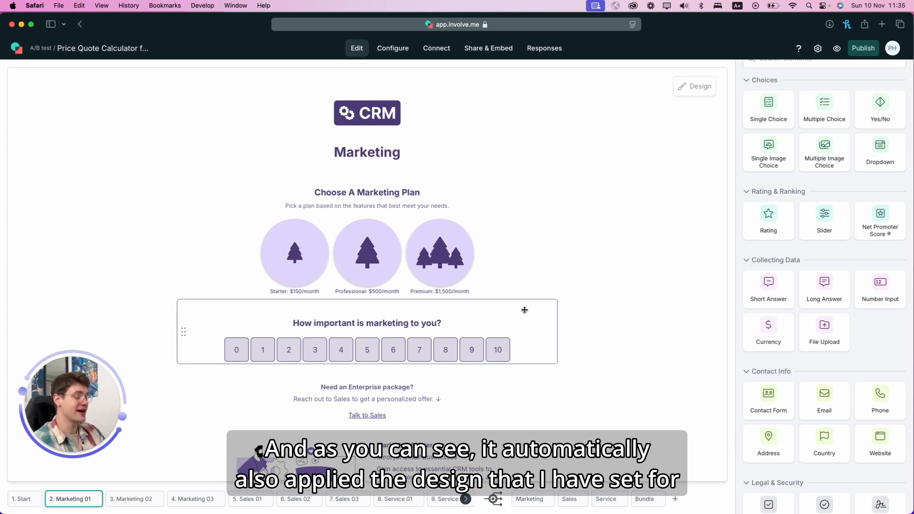
# Review the rating block's settings and the Marketing 02 contacts slider's settings.
pyautogui.click(518, 314)
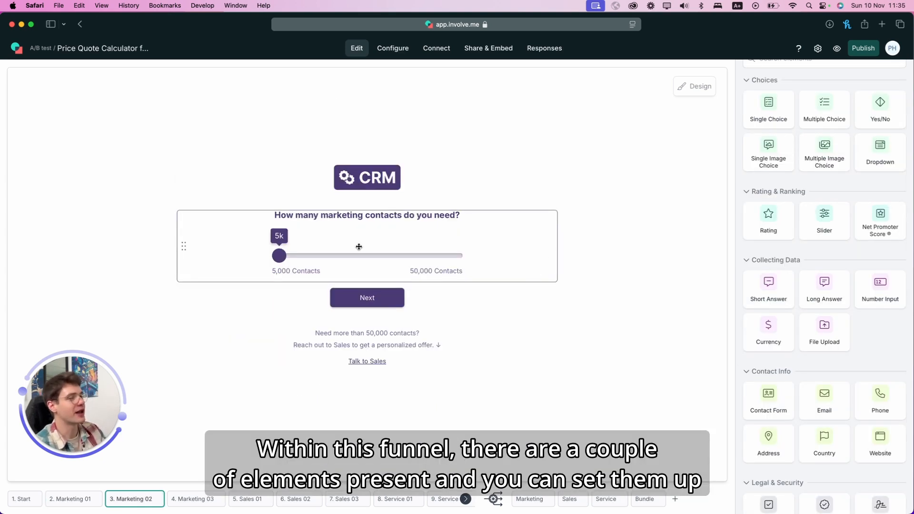
pyautogui.click(415, 242)
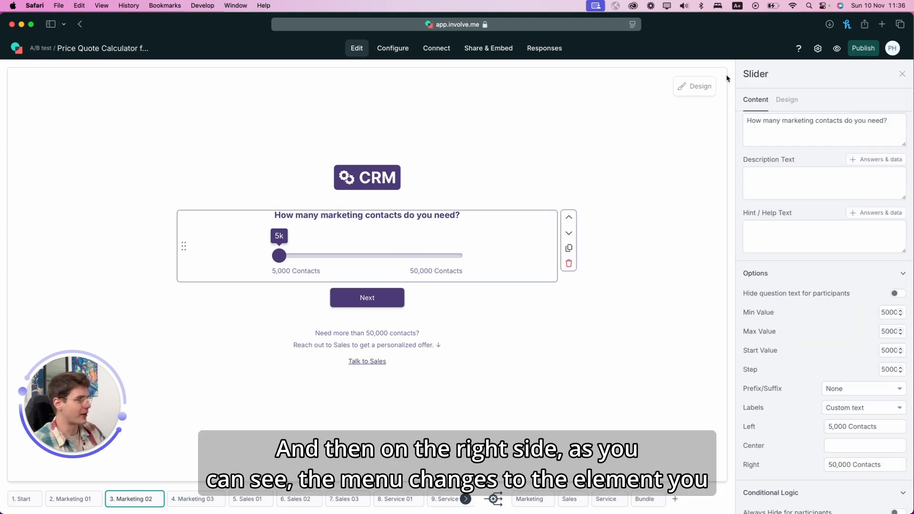
pyautogui.moveTo(749, 68)
pyautogui.mouseDown()
pyautogui.moveTo(698, 418)
pyautogui.moveTo(712, 433)
pyautogui.mouseUp()
pyautogui.scroll(-2, 818, 281)
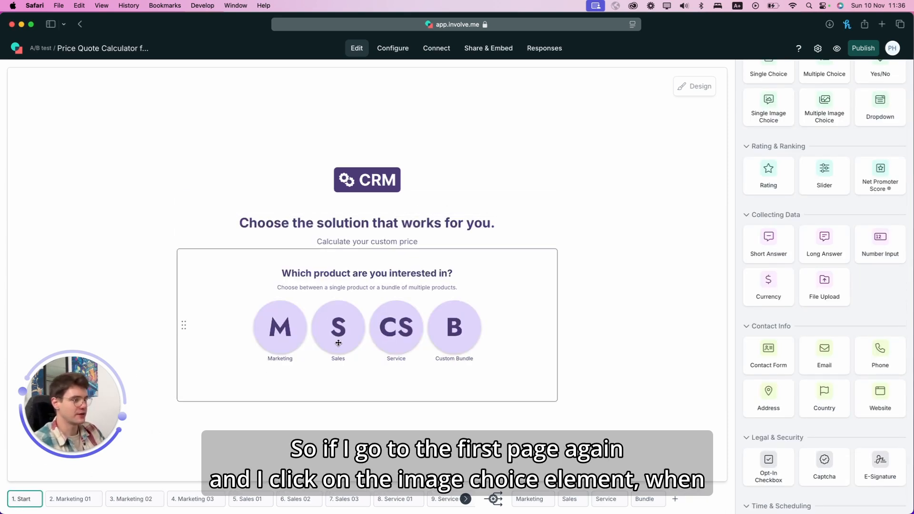
# Look through the Start page's product question settings, then move to the Marketing 01 page.
pyautogui.click(339, 343)
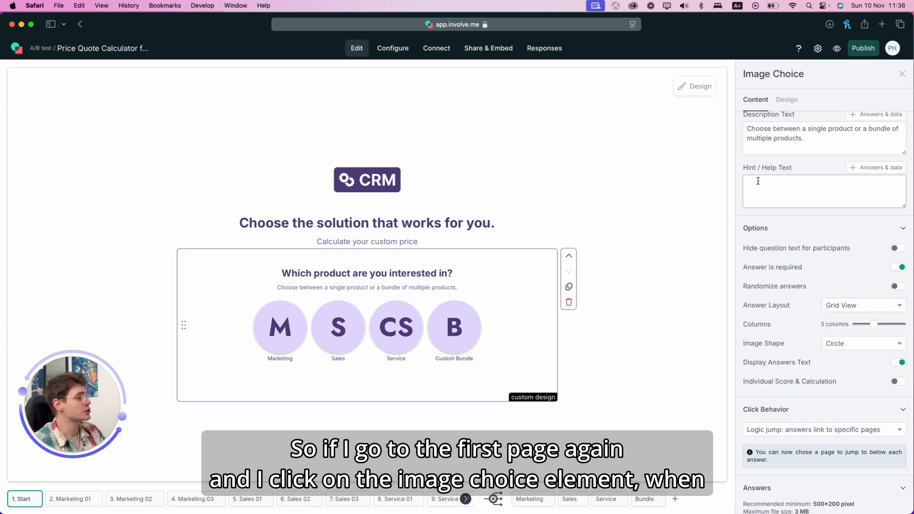
pyautogui.scroll(-3, 781, 280)
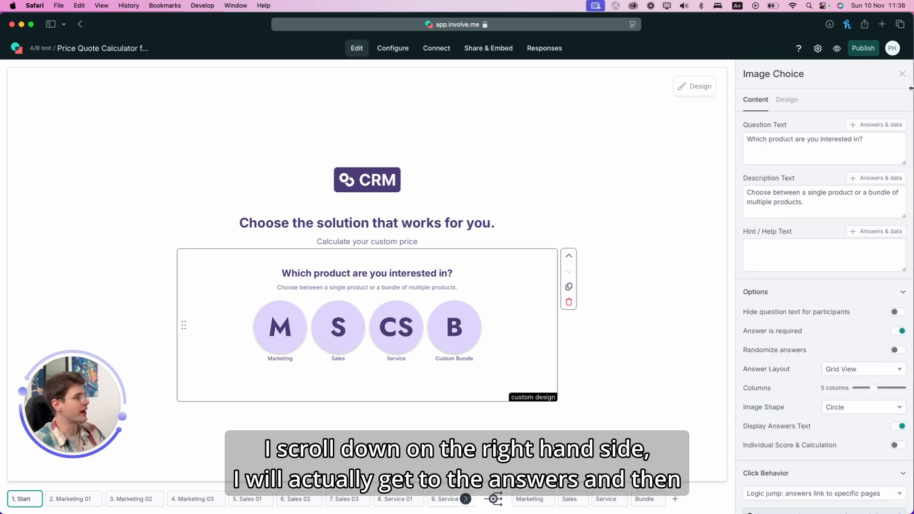
pyautogui.scroll(-10, 840, 204)
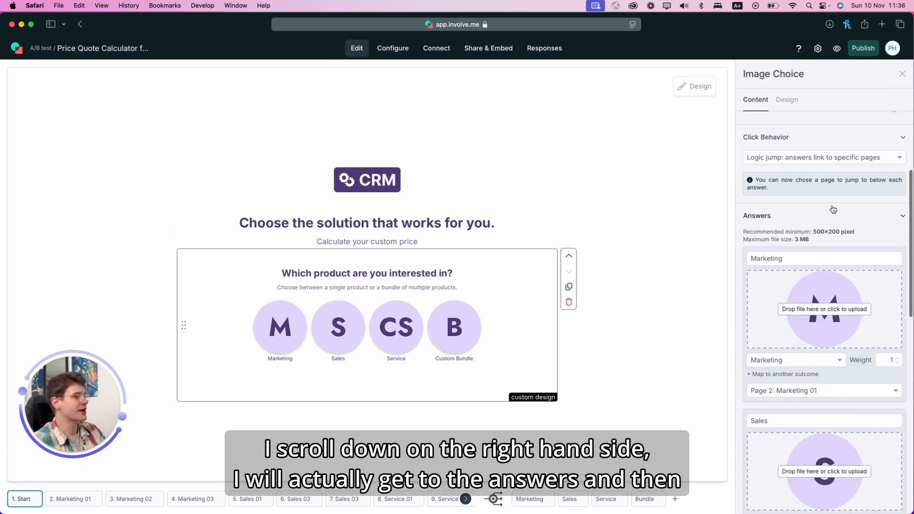
pyautogui.scroll(-2, 814, 216)
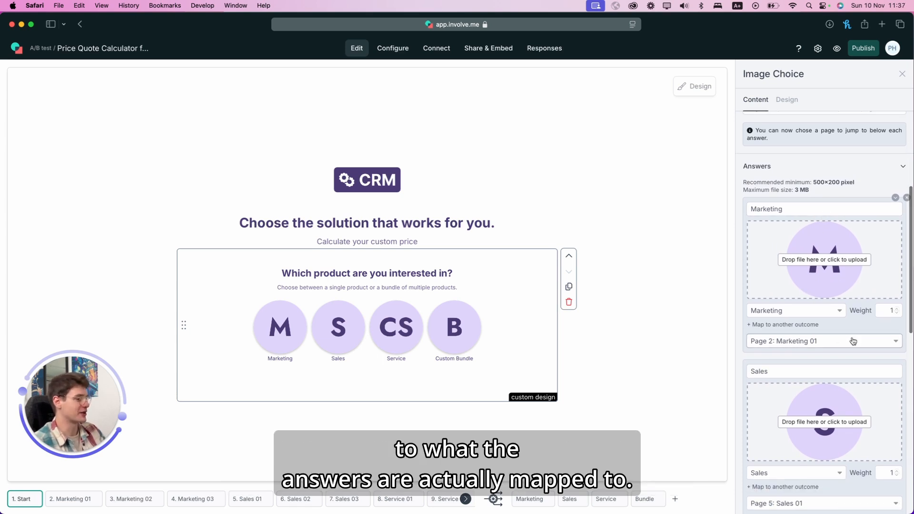
pyautogui.scroll(-1, 858, 342)
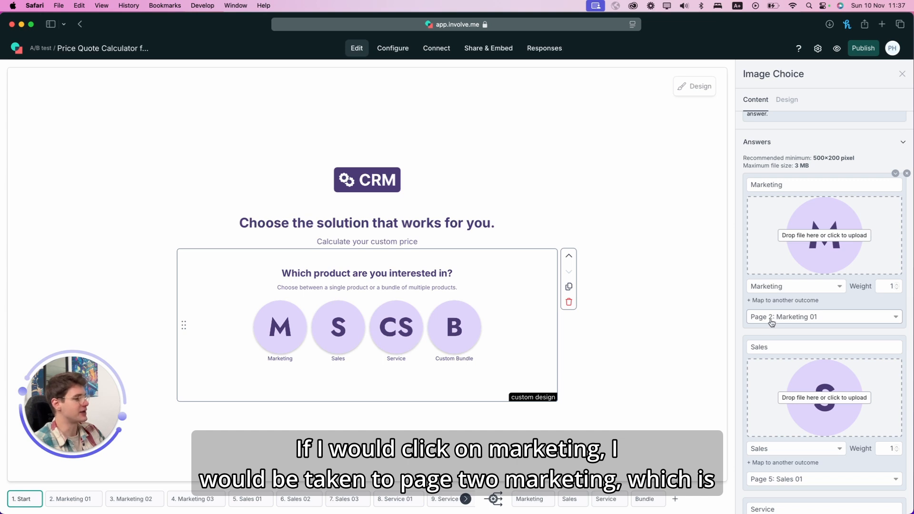
pyautogui.click(82, 501)
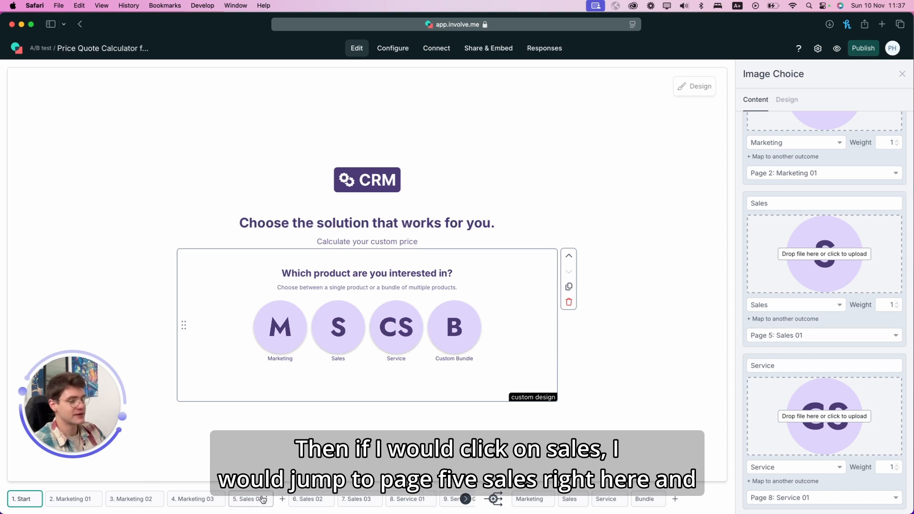
pyautogui.scroll(-10, 821, 413)
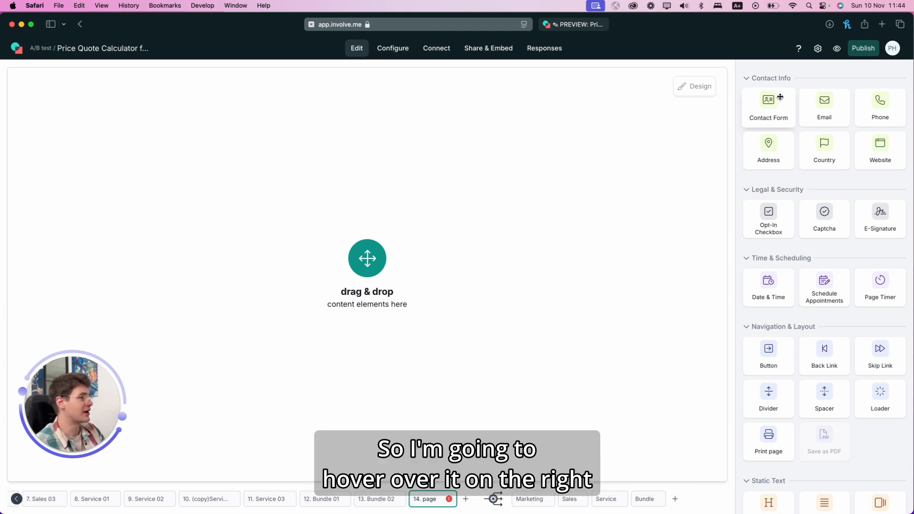
# Drop a contact form onto page 14 and add an Organization Name field to it.
pyautogui.moveTo(762, 107); pyautogui.dragTo(359, 258)
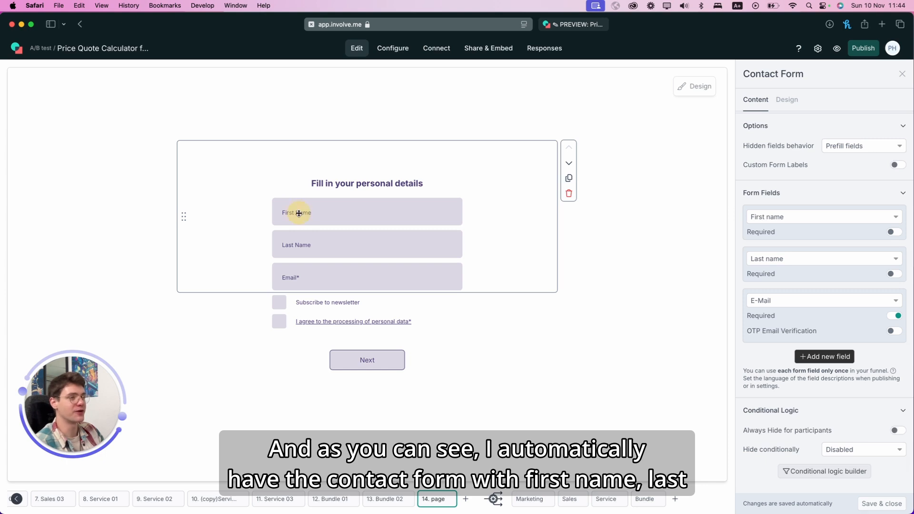
pyautogui.moveTo(739, 190); pyautogui.dragTo(737, 356)
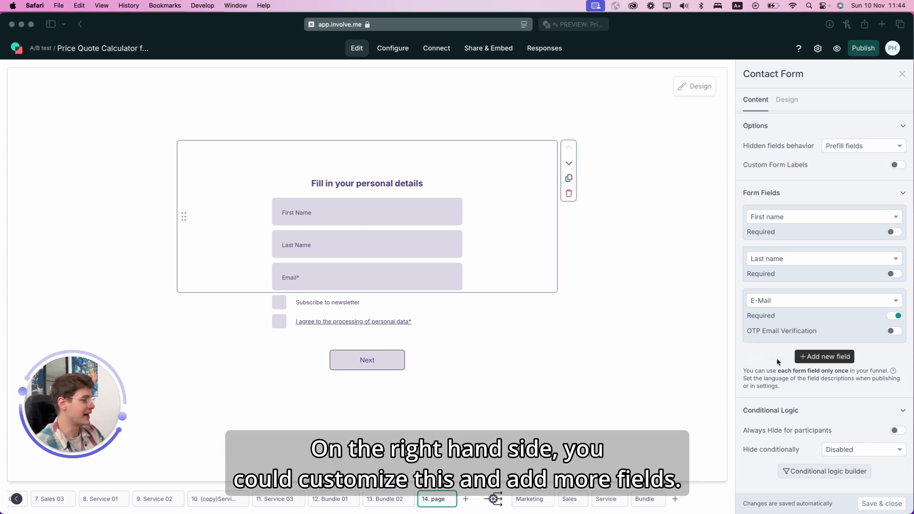
pyautogui.click(811, 357)
pyautogui.click(806, 362)
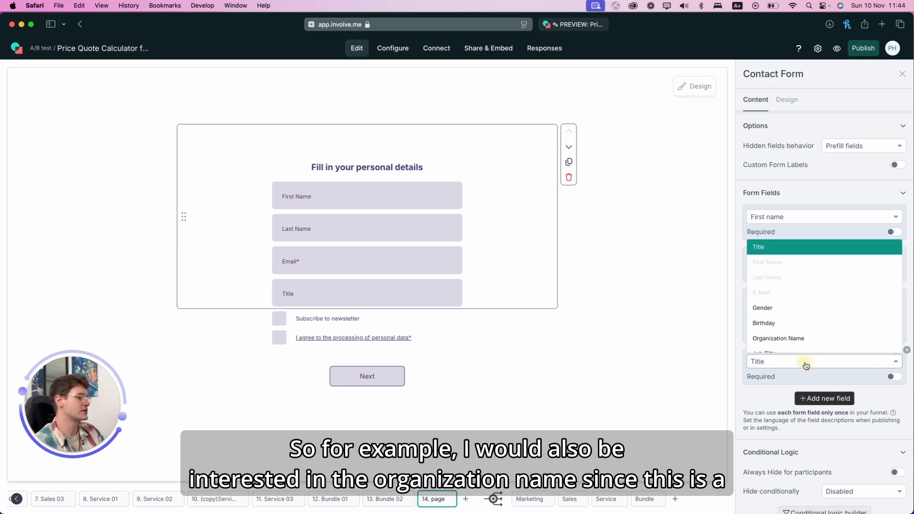
pyautogui.scroll(-3, 794, 330)
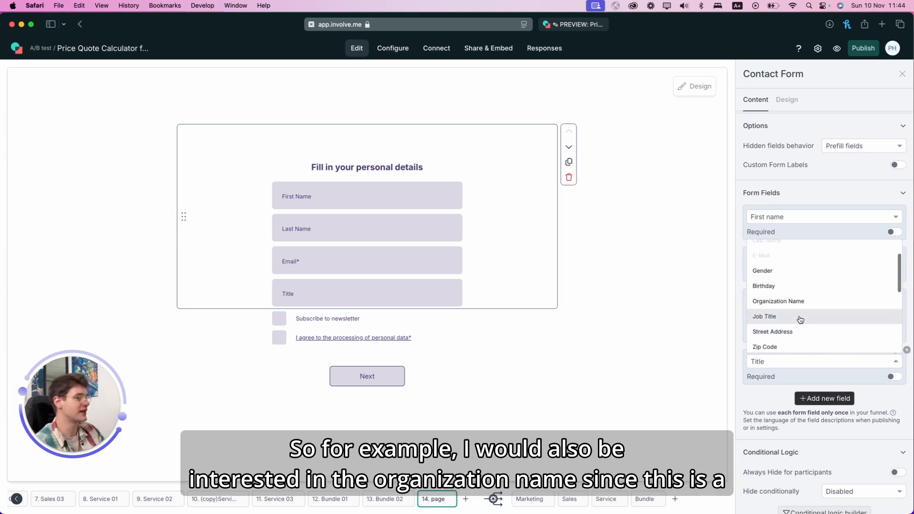
pyautogui.click(802, 302)
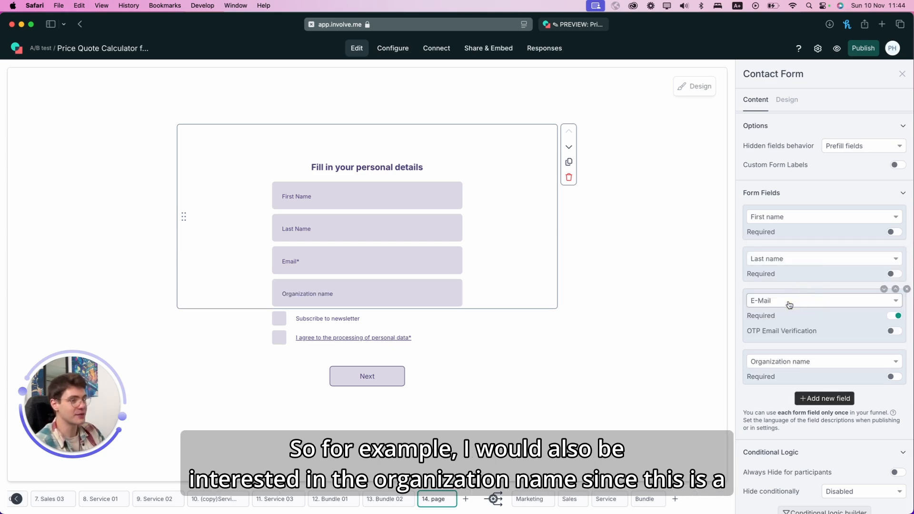
pyautogui.click(630, 312)
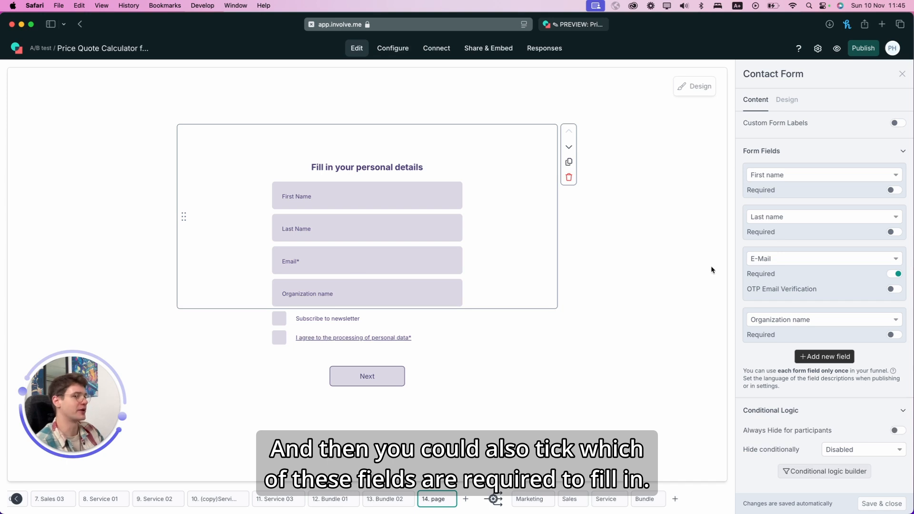
# Mark Last name and Organization name as required and enable OTP verification on the E-Mail field.
pyautogui.click(894, 232)
pyautogui.click(895, 335)
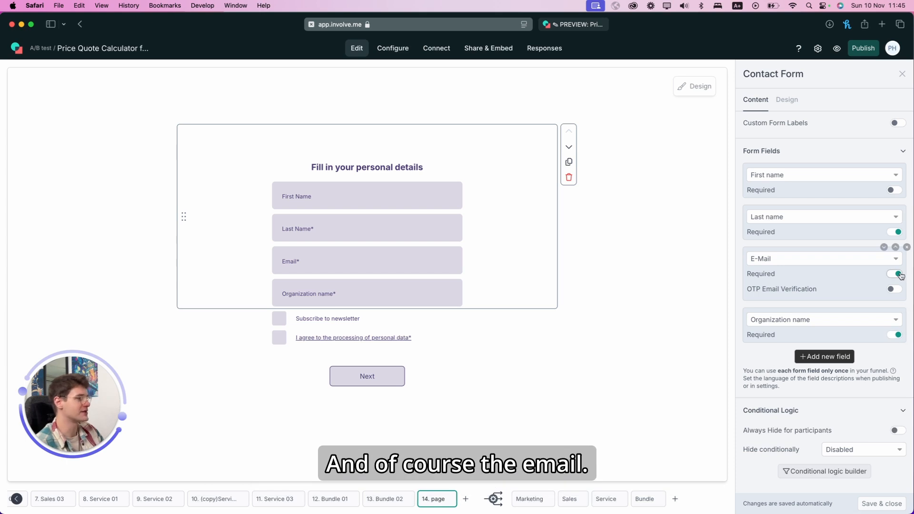
pyautogui.moveTo(310, 233)
pyautogui.mouseDown()
pyautogui.moveTo(318, 222)
pyautogui.moveTo(307, 226)
pyautogui.mouseUp()
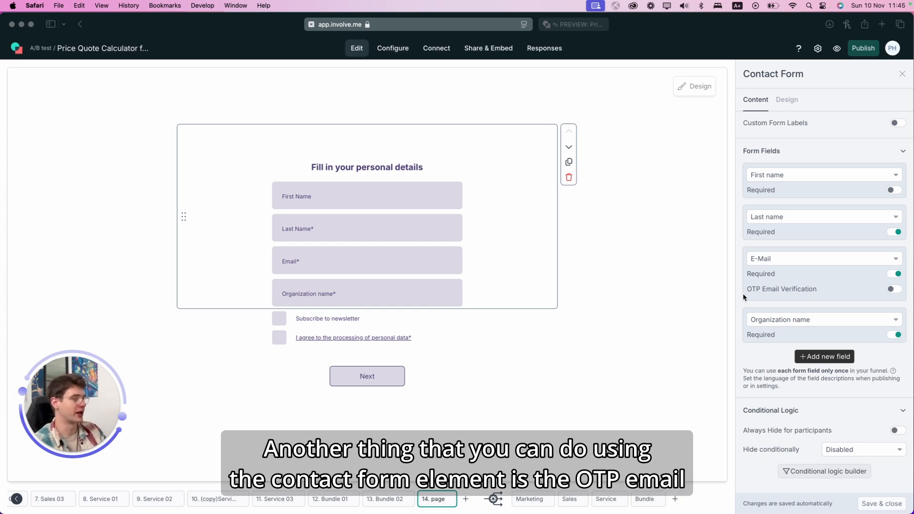
pyautogui.moveTo(765, 297); pyautogui.dragTo(784, 299)
pyautogui.click(892, 289)
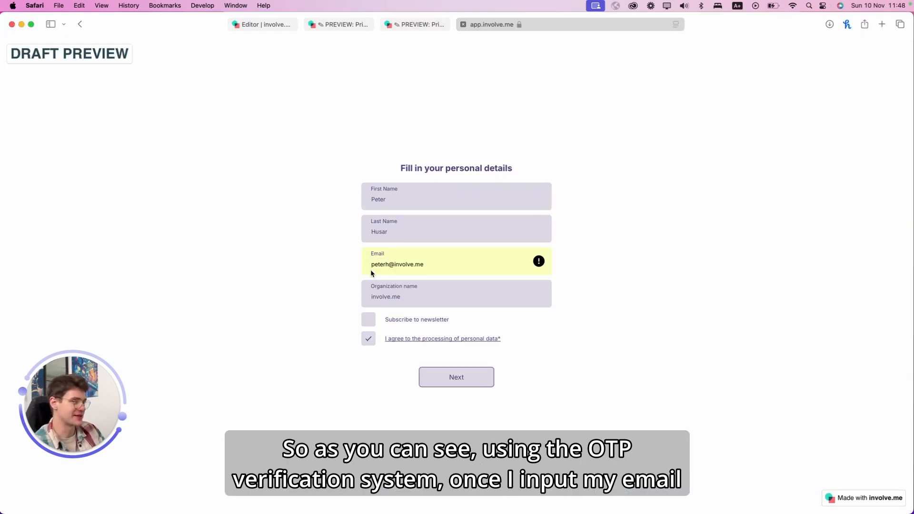
# In the draft preview, send the verification code to the entered email and enter the received code.
pyautogui.moveTo(365, 270); pyautogui.dragTo(486, 277)
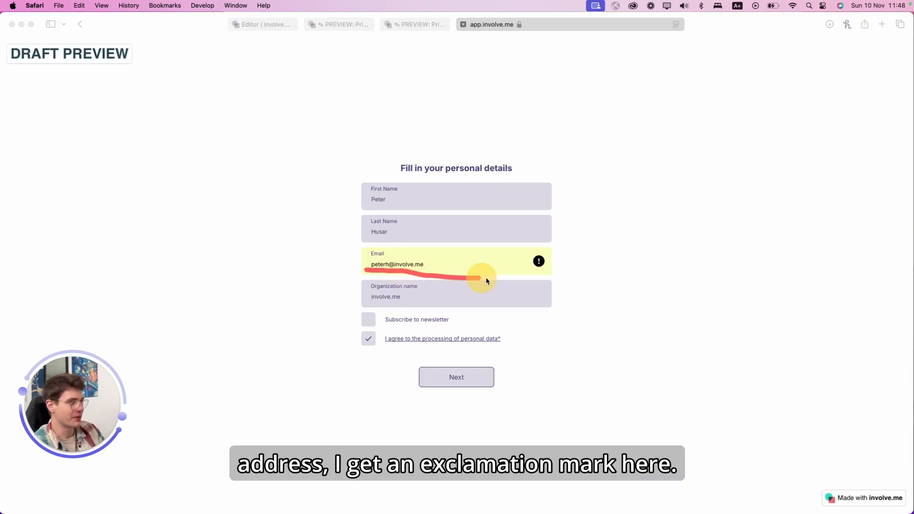
pyautogui.click(538, 260)
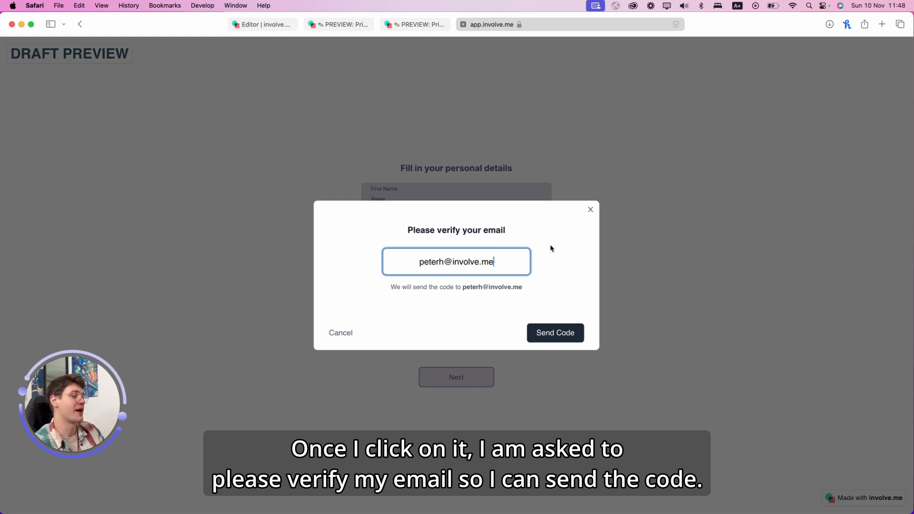
pyautogui.click(547, 338)
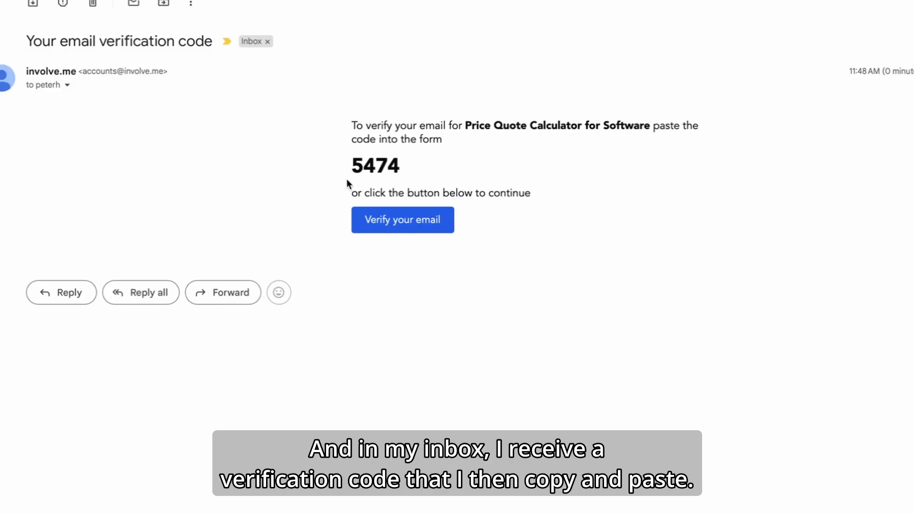
pyautogui.moveTo(347, 179); pyautogui.dragTo(446, 175)
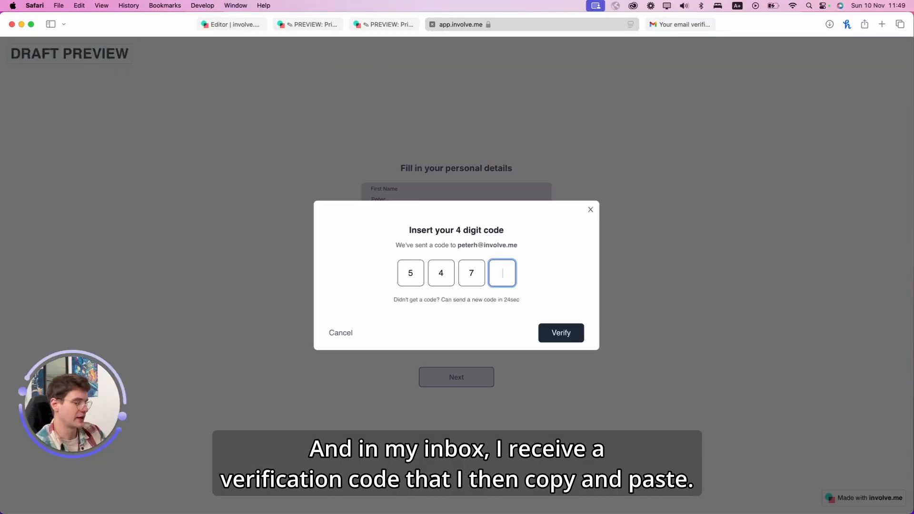
pyautogui.write('4')
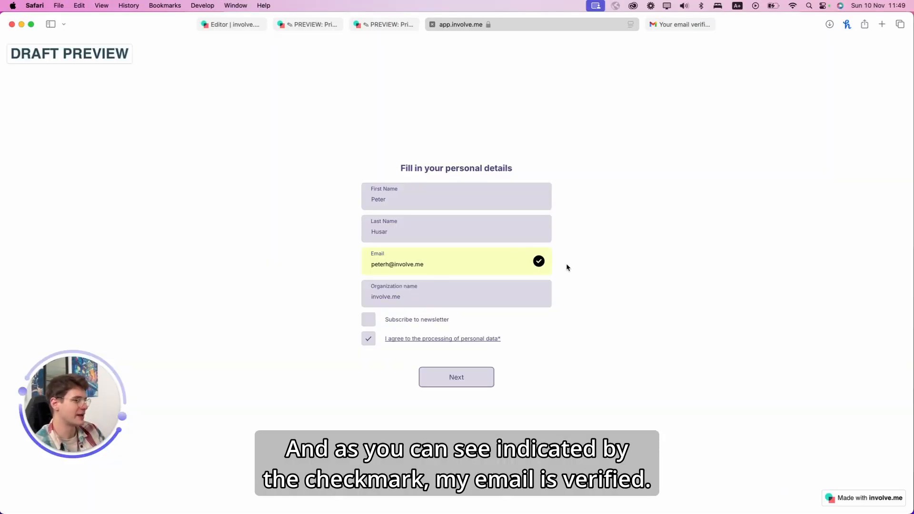
pyautogui.moveTo(550, 248)
pyautogui.mouseDown()
pyautogui.moveTo(527, 274)
pyautogui.moveTo(567, 268)
pyautogui.mouseUp()
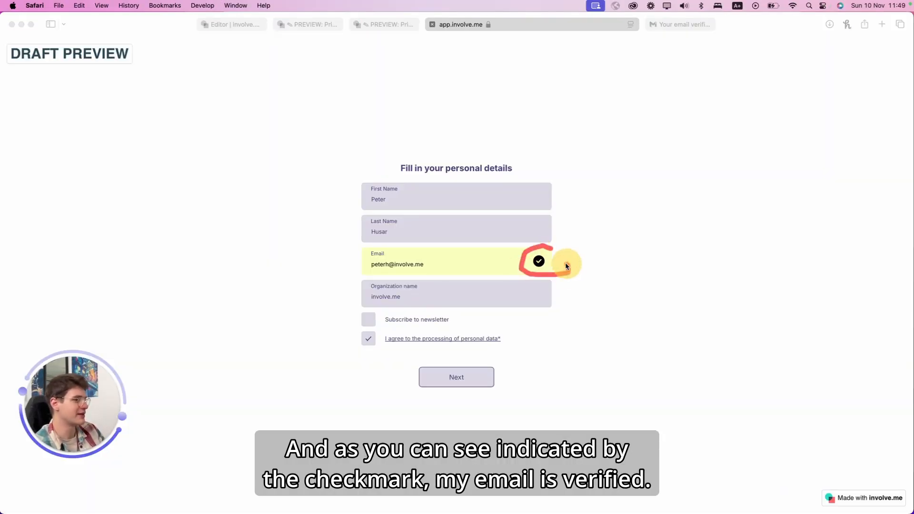
pyautogui.click(493, 379)
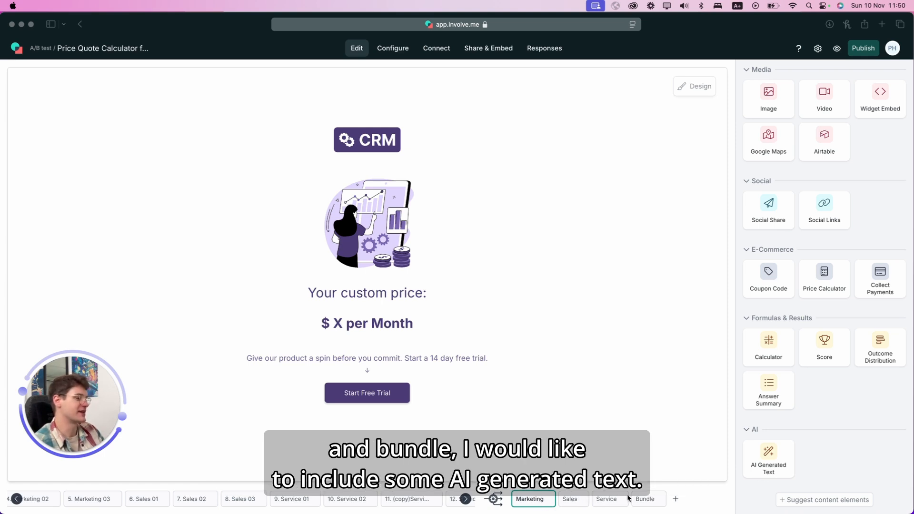
# Add an AI Generated Text element whose prompt inserts the plan price and Marketing 03 add-on answers.
pyautogui.click(768, 459)
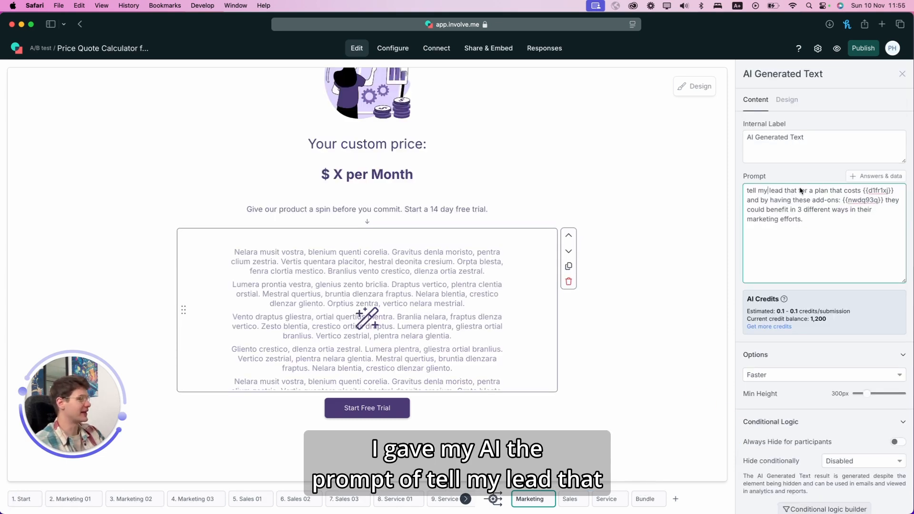
pyautogui.click(867, 190)
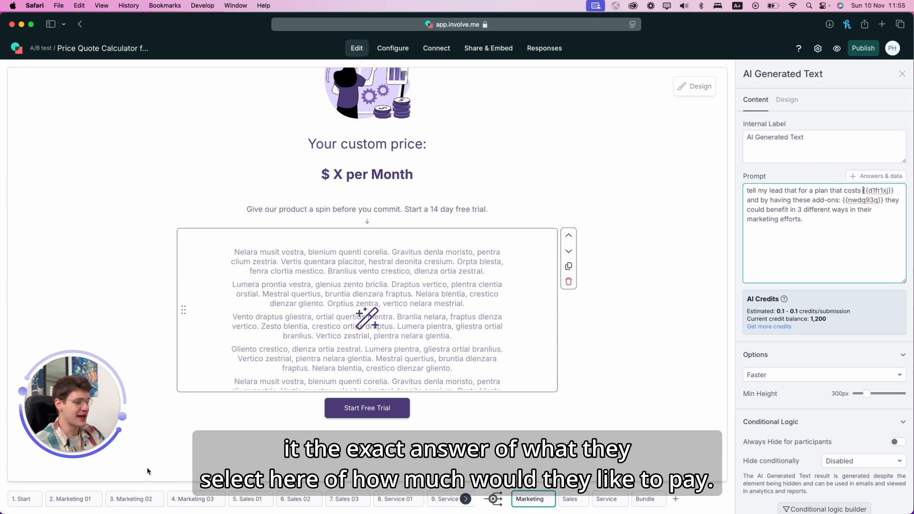
pyautogui.click(87, 500)
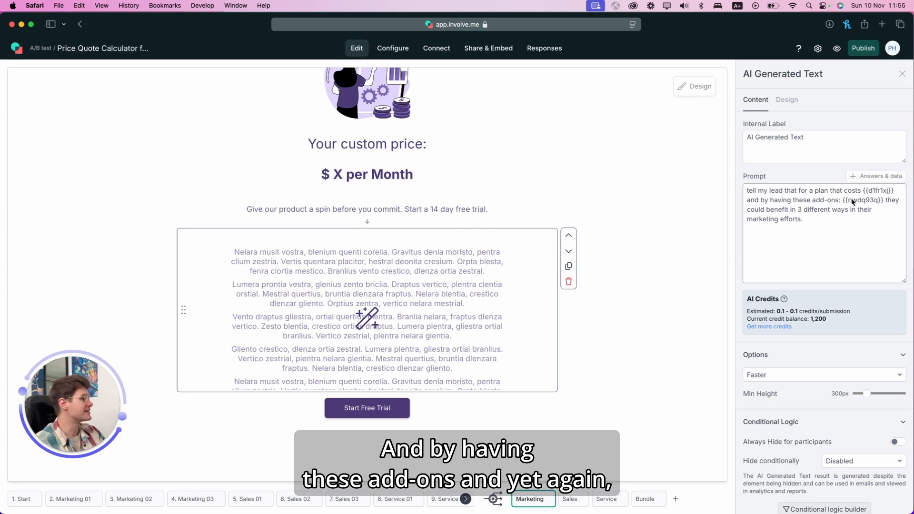
pyautogui.click(184, 499)
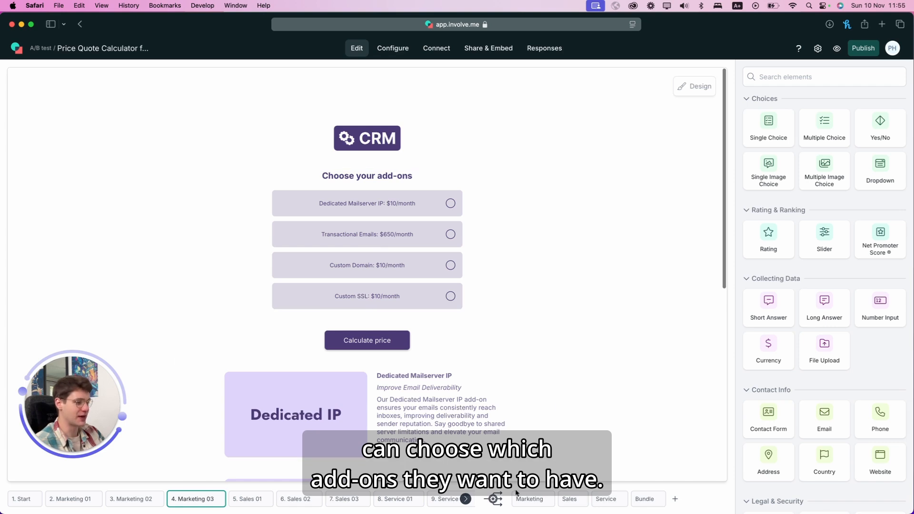
pyautogui.click(530, 499)
pyautogui.click(449, 294)
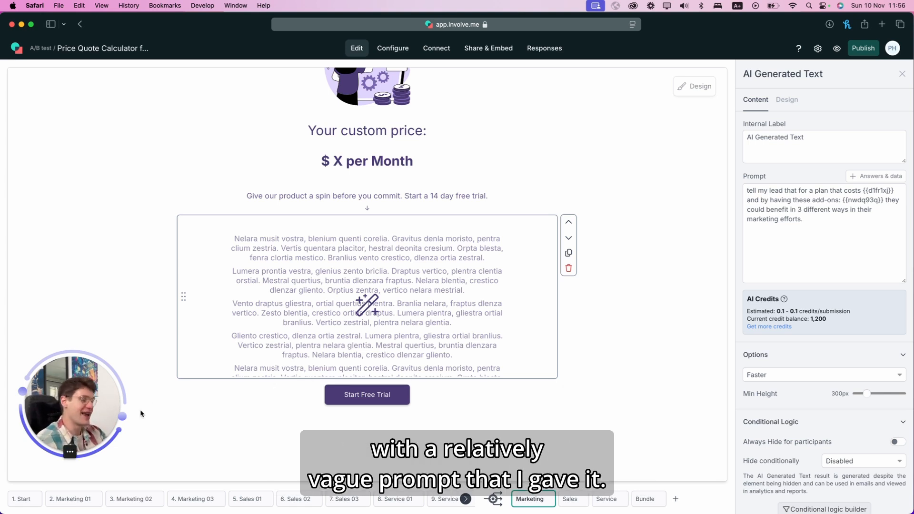
# Start a draft preview, choose the Professional plan and set the number of marketing contacts.
pyautogui.click(24, 499)
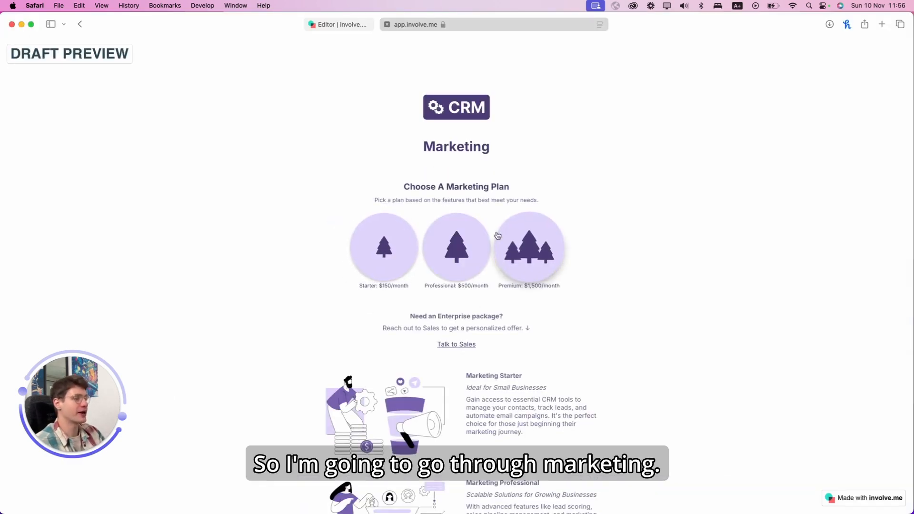
pyautogui.scroll(-8, 448, 324)
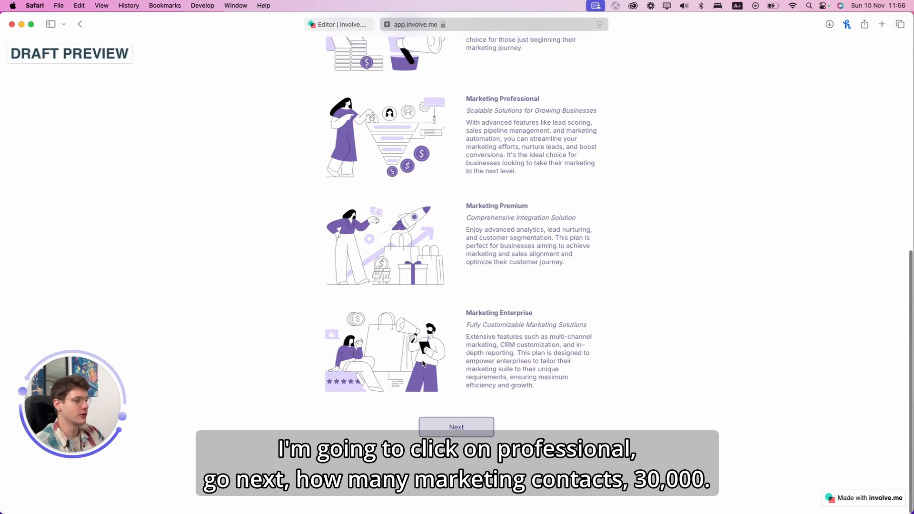
pyautogui.click(465, 428)
pyautogui.click(465, 255)
pyautogui.click(467, 301)
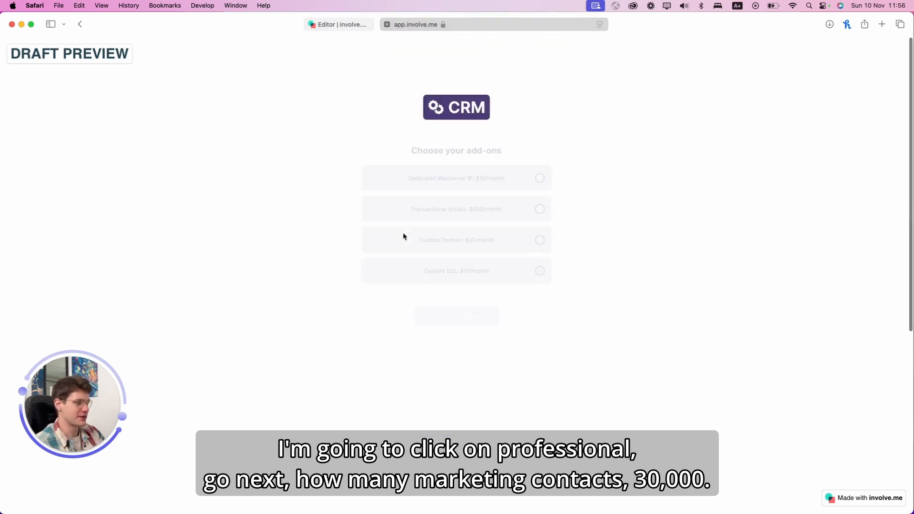
# Select the Custom Domain and Custom SSL add-ons and calculate the price to get the AI text.
pyautogui.click(489, 245)
pyautogui.click(488, 267)
pyautogui.click(473, 311)
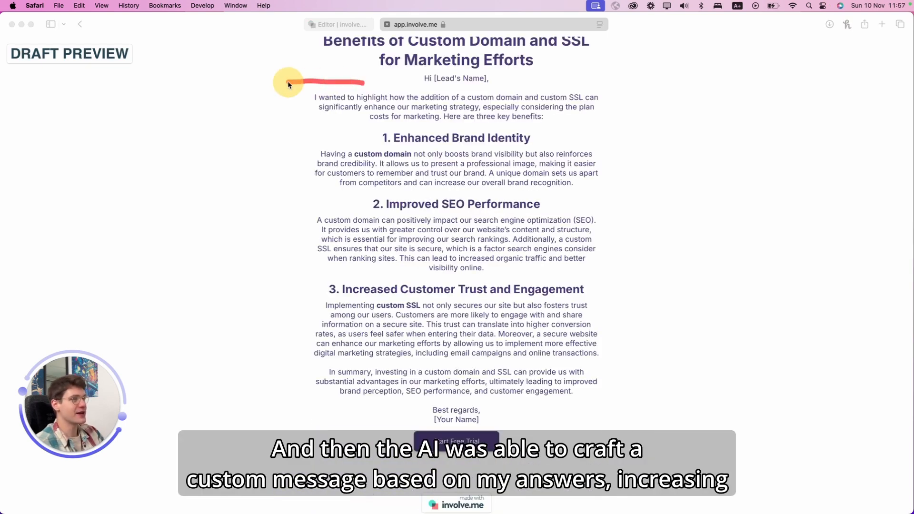
pyautogui.moveTo(289, 83)
pyautogui.mouseDown()
pyautogui.moveTo(253, 382)
pyautogui.moveTo(686, 415)
pyautogui.moveTo(552, 91)
pyautogui.moveTo(311, 83)
pyautogui.mouseUp()
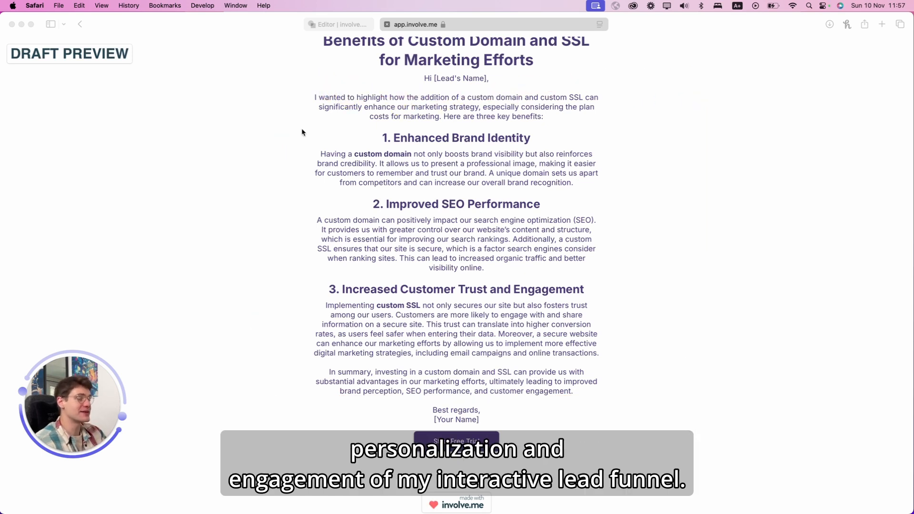